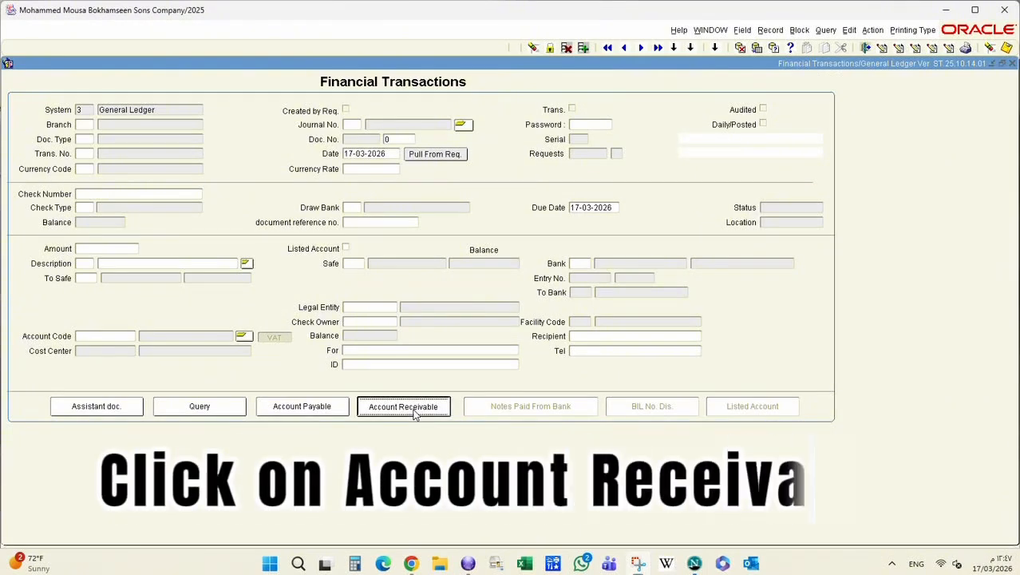
Switch the Financial Transactions form to the Account Receivable (system 1 A/R) version.
{"action": "left_click", "coordinate": [412, 408]}
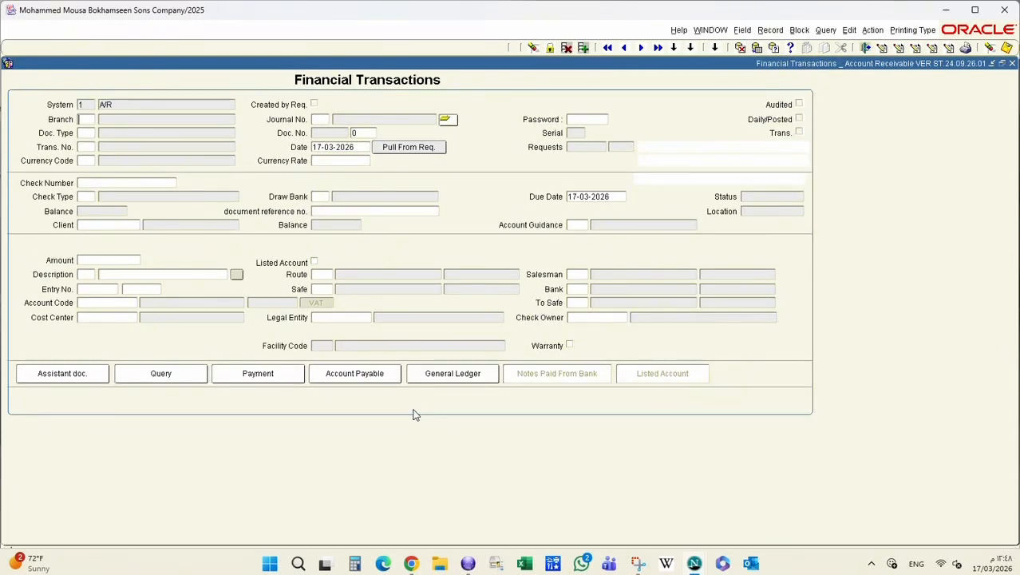
Enter branch 141 AL QASSIM and journal number 1 in the receipt header.
{"action": "type", "text": "141"}
{"action": "key", "text": "BackSpace"}
{"action": "key", "text": "BackSpace"}
{"action": "key", "text": "BackSpace"}
{"action": "type", "text": "141"}
{"action": "key", "text": "Tab"}
{"action": "type", "text": "1"}
{"action": "key", "text": "Tab"}
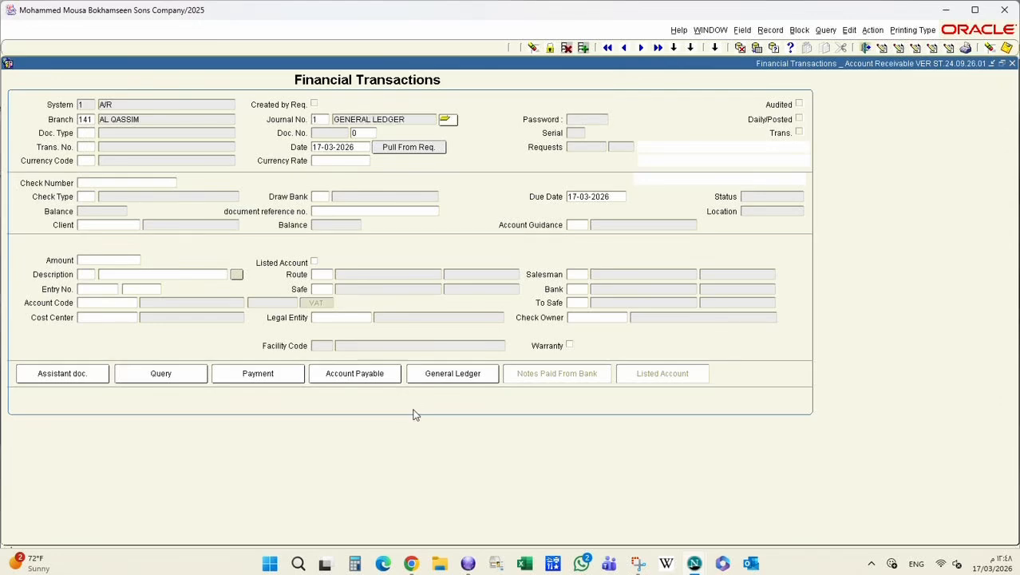
Set doc type 60 coll-cash, doc number 50092 and transaction 220 Cash Collection.
{"action": "type", "text": "60"}
{"action": "key", "text": "Tab"}
{"action": "type", "text": "50092"}
{"action": "key", "text": "Tab"}
{"action": "type", "text": "220"}
{"action": "key", "text": "Tab"}
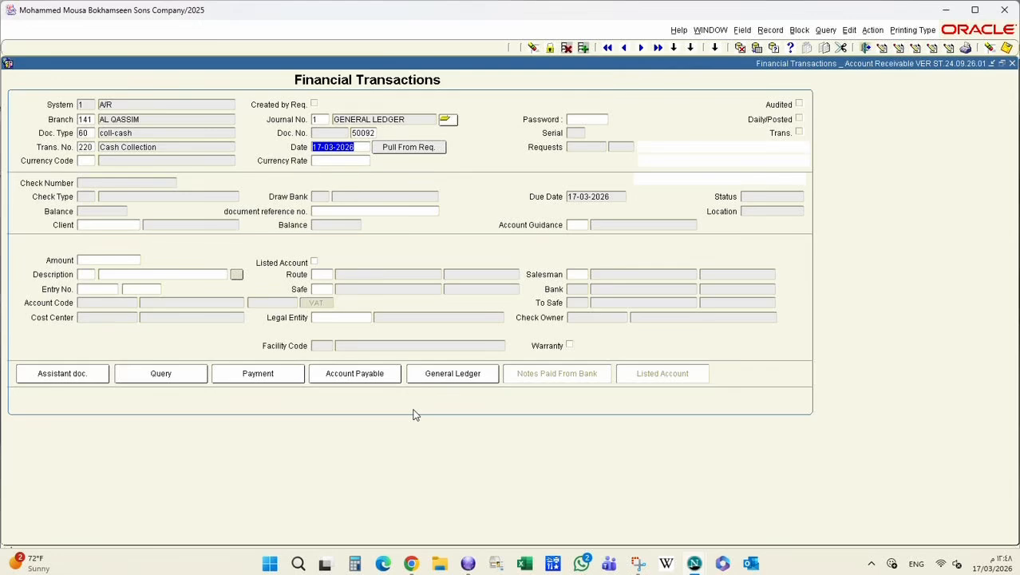
{"action": "key", "text": "Tab"}
Date the receipt 16-03-2026 and set the currency to SAR (code 1).
{"action": "type", "text": "16-0"}
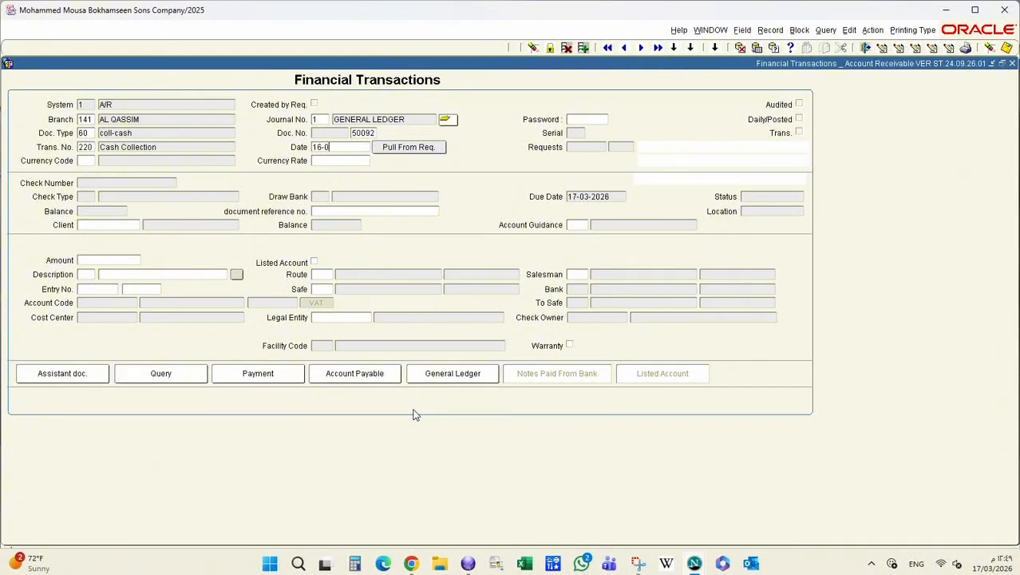
{"action": "type", "text": "3-2026"}
{"action": "key", "text": "Tab"}
{"action": "type", "text": "1"}
{"action": "key", "text": "Tab"}
Enter a transfer-plus-cash document reference naming the collector, copy it, and enter the client code.
{"action": "type", "text": "trv"}
{"action": "key", "text": "BackSpace"}
{"action": "type", "text": "f + cash"}
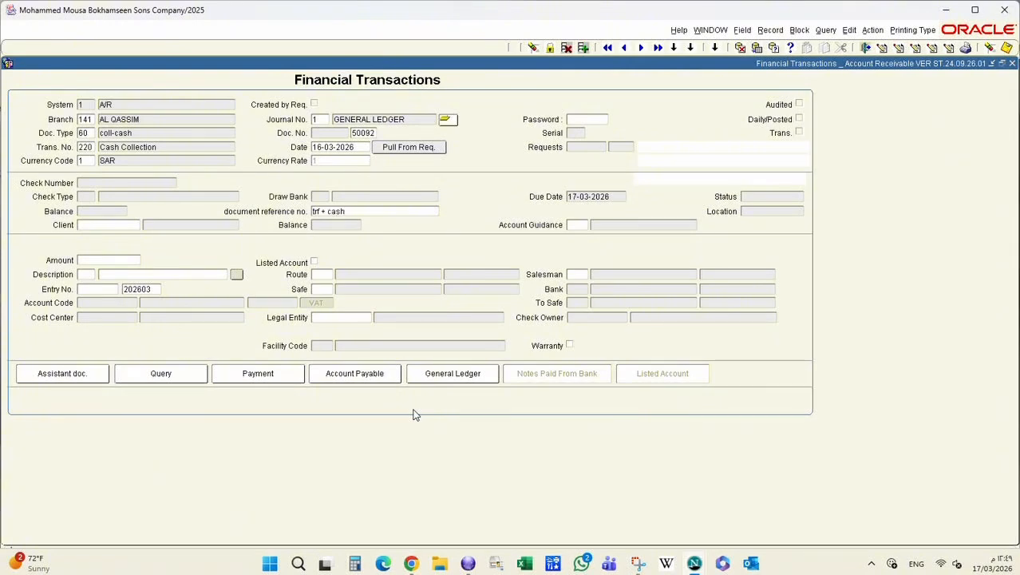
{"action": "type", "text": " by Jidhul"}
{"action": "key", "text": "shift+Left"}
{"action": "key", "text": "shift+Left"}
{"action": "key", "text": "shift+Left"}
{"action": "key", "text": "shift+Left"}
{"action": "key", "text": "shift+Left"}
{"action": "key", "text": "shift+Left"}
{"action": "key", "text": "shift+Left"}
{"action": "key", "text": "shift+Left"}
{"action": "key", "text": "shift+Left"}
{"action": "key", "text": "shift+Left"}
{"action": "key", "text": "shift+Left"}
{"action": "key", "text": "shift+Left"}
{"action": "key", "text": "shift+Left"}
{"action": "key", "text": "shift+Left"}
{"action": "key", "text": "shift+Left"}
{"action": "key", "text": "shift+Left"}
{"action": "key", "text": "shift+Left"}
{"action": "key", "text": "shift+Left"}
{"action": "key", "text": "shift+Left"}
{"action": "key", "text": "shift+Left"}
{"action": "key", "text": "ctrl+c"}
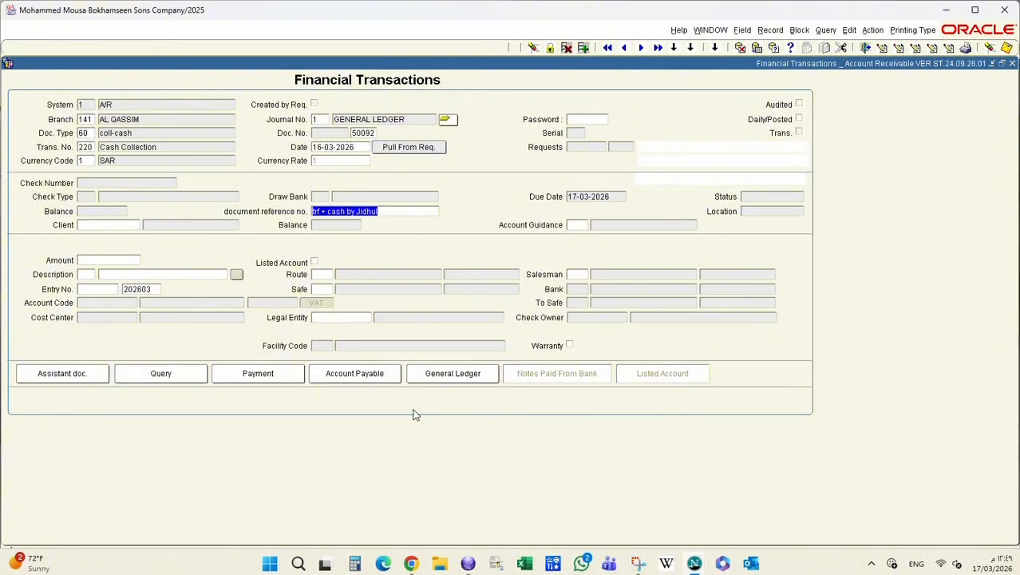
{"action": "key", "text": "Tab"}
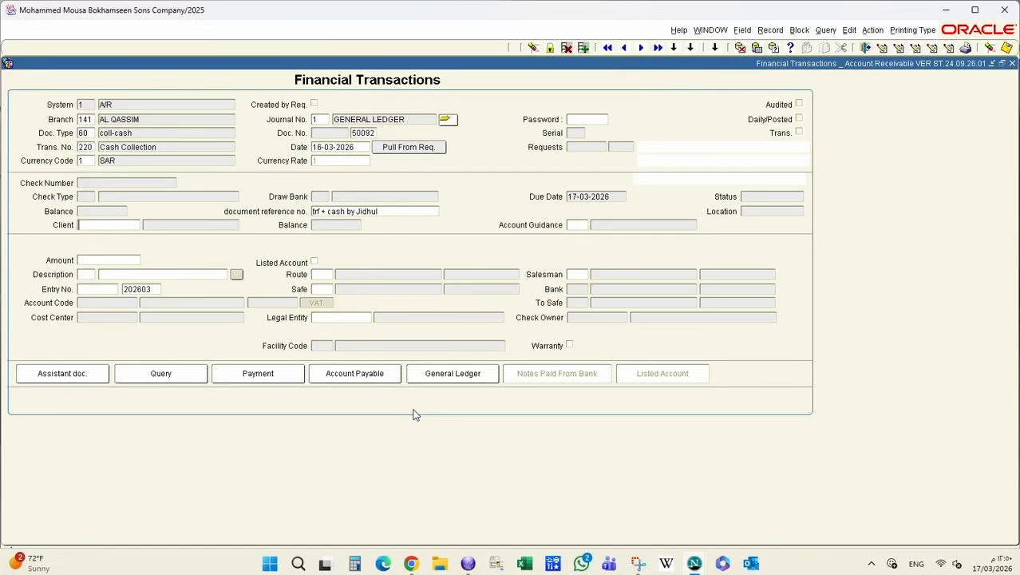
Confirm the client, enter amount 3,135.00, and paste the reference as the description.
{"action": "key", "text": "Return"}
{"action": "type", "text": "31"}
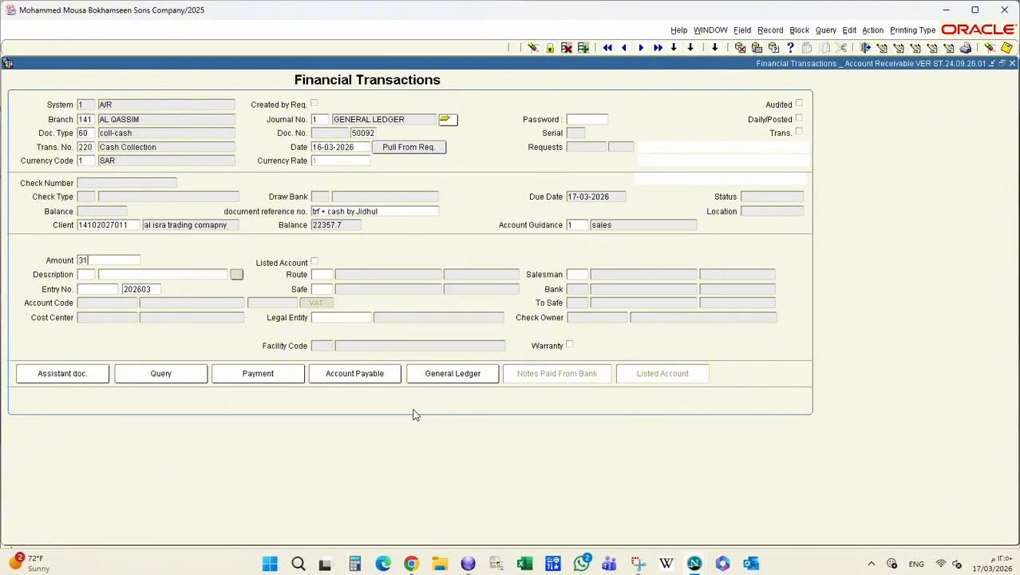
{"action": "type", "text": "35"}
{"action": "key", "text": "Return"}
{"action": "key", "text": "ctrl+v"}
{"action": "key", "text": "Tab"}
Set route 3656, salesman 3601 and safe 1 AL QASSIM CASHIER, then save the receipt.
{"action": "type", "text": "3656"}
{"action": "key", "text": "Return"}
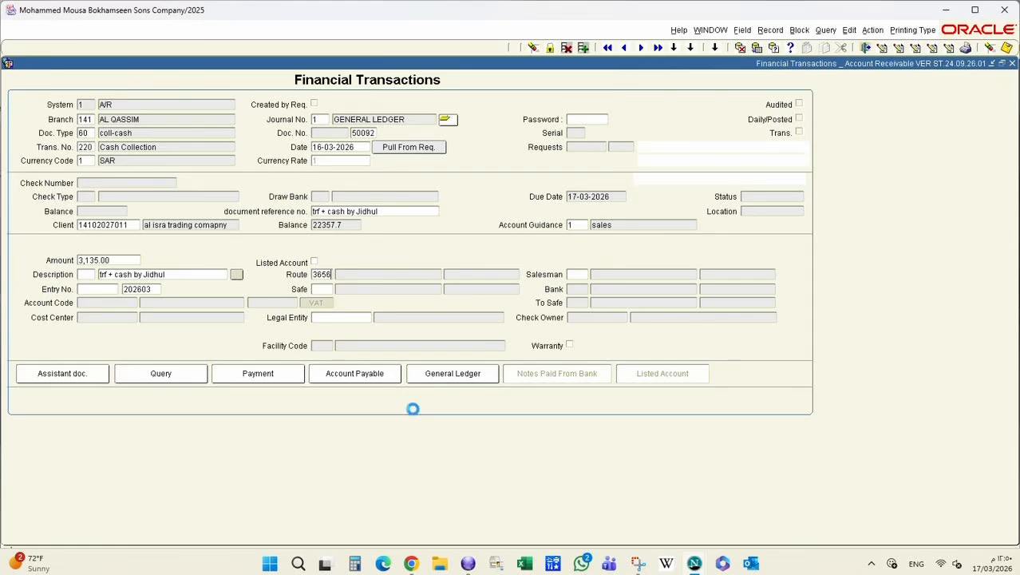
{"action": "type", "text": "301"}
{"action": "key", "text": "BackSpace"}
{"action": "key", "text": "BackSpace"}
{"action": "key", "text": "BackSpace"}
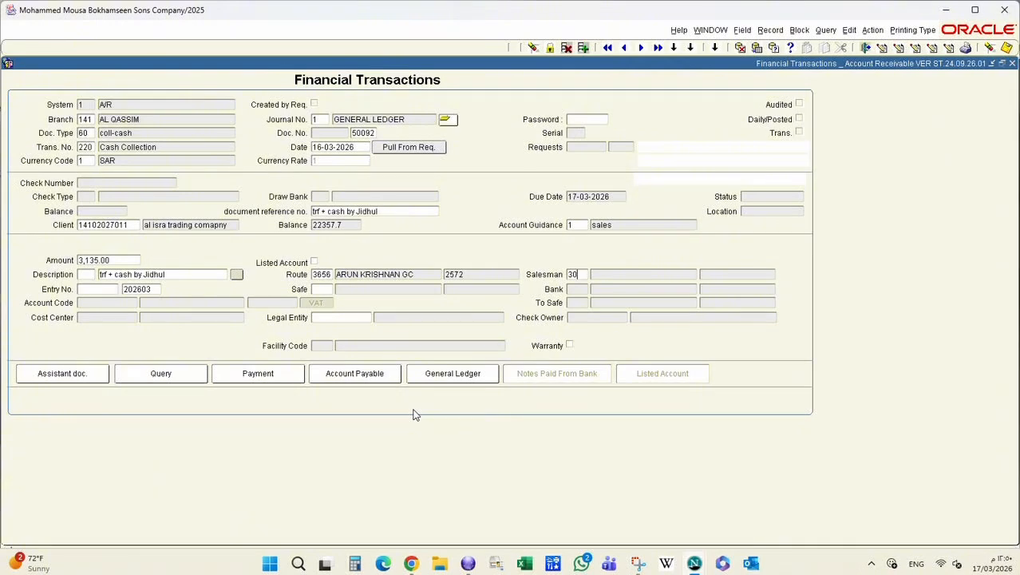
{"action": "type", "text": "3601"}
{"action": "key", "text": "Return"}
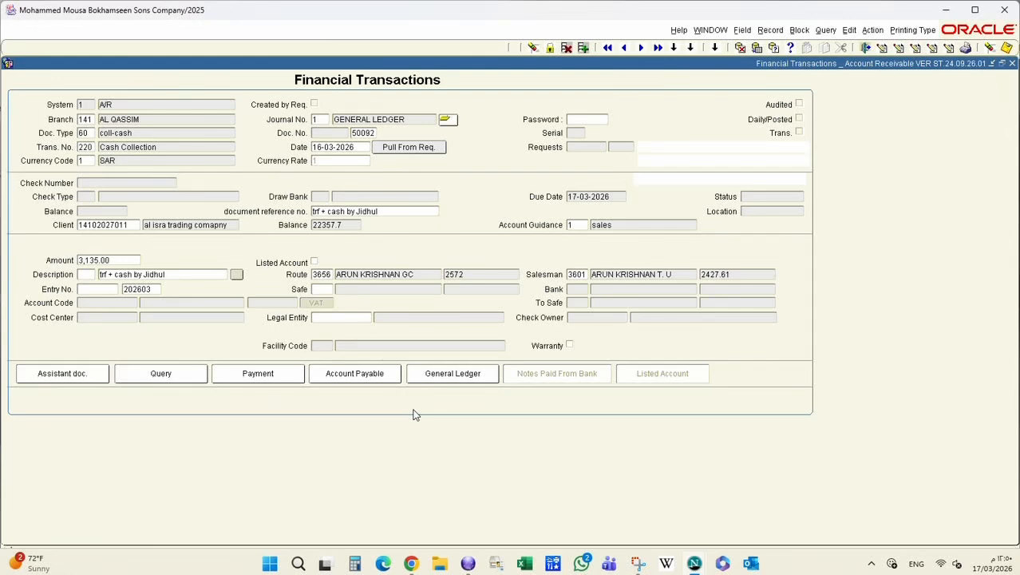
{"action": "type", "text": "1"}
{"action": "key", "text": "Return"}
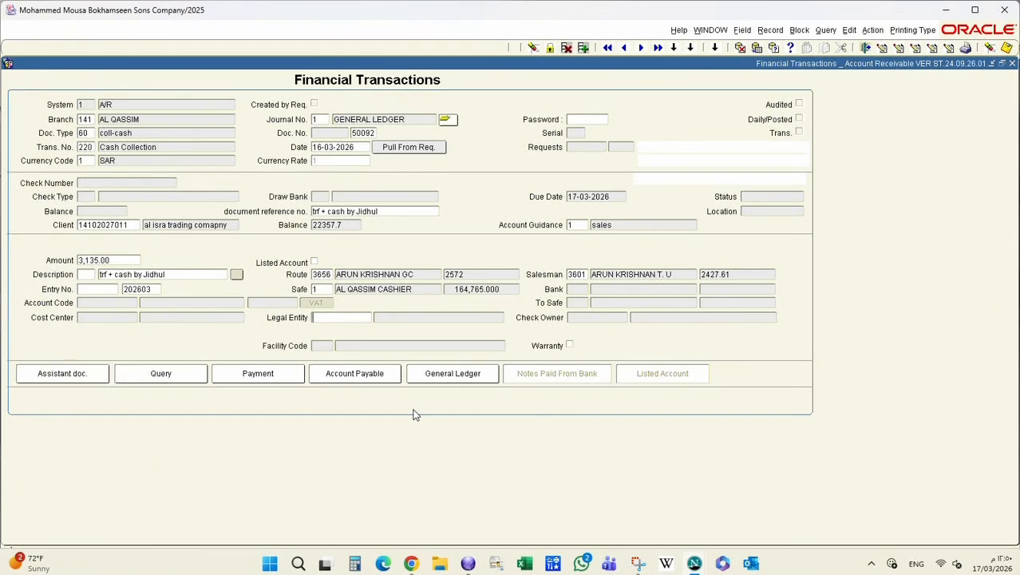
{"action": "key", "text": "F10"}
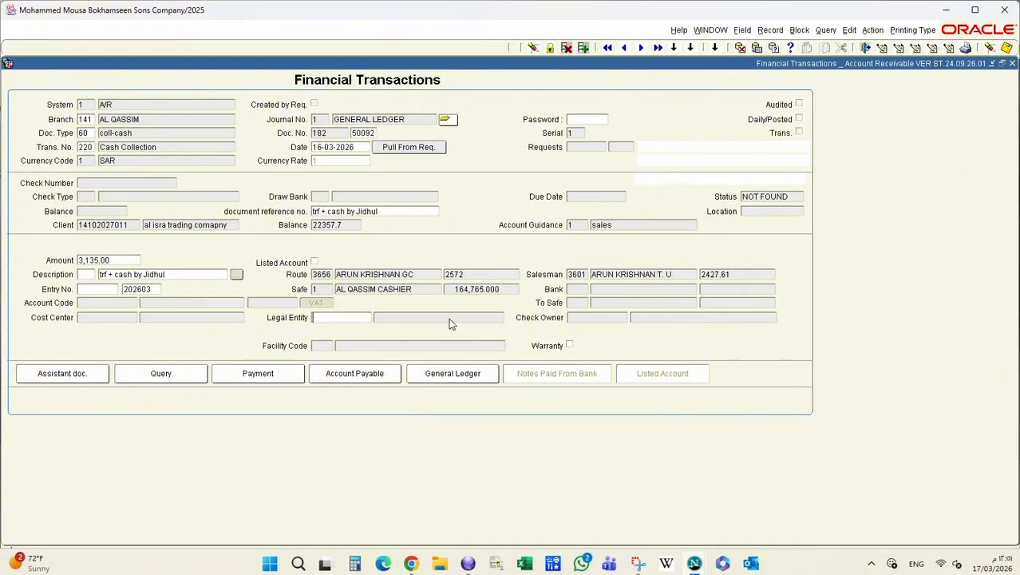
Open settlements for receipt 182 and apply 3,135.00 to sales invoice 999.
{"action": "left_click_drag", "start_coordinate": [313, 134], "coordinate": [339, 135]}
{"action": "left_click", "coordinate": [251, 378]}
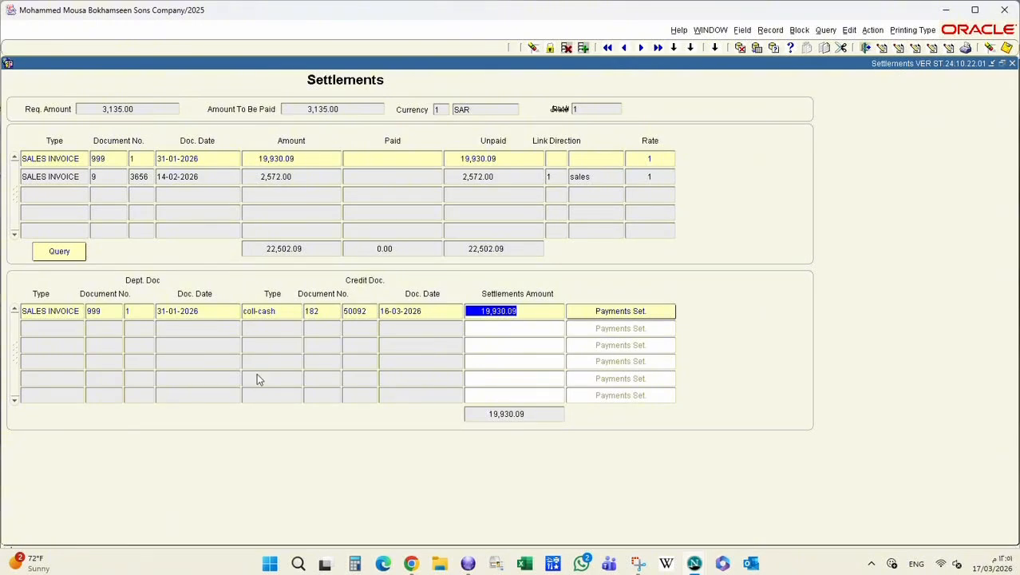
{"action": "type", "text": "3135"}
{"action": "key", "text": "Tab"}
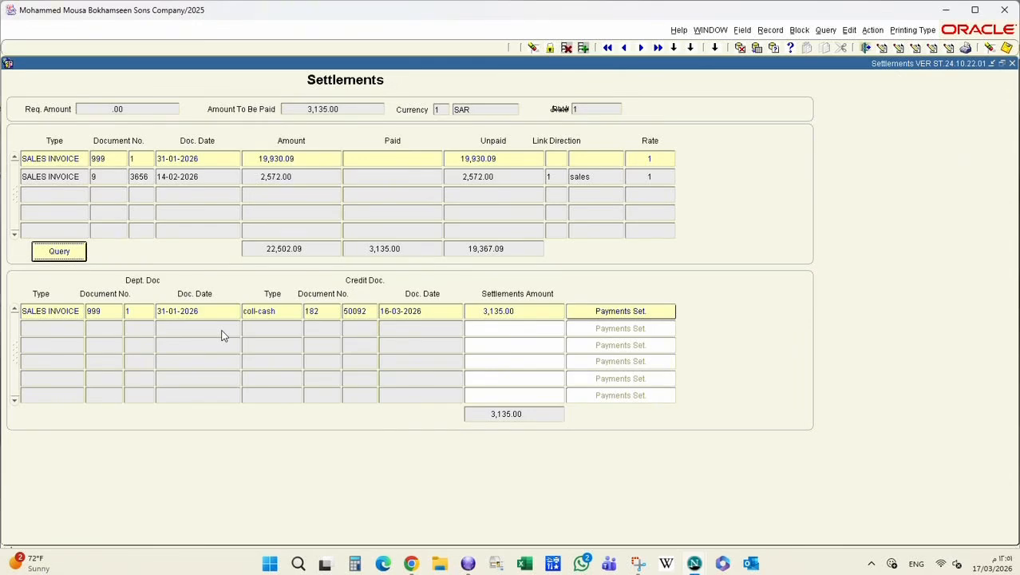
Save the settlement and close the Settlements screen.
{"action": "left_click", "coordinate": [866, 48]}
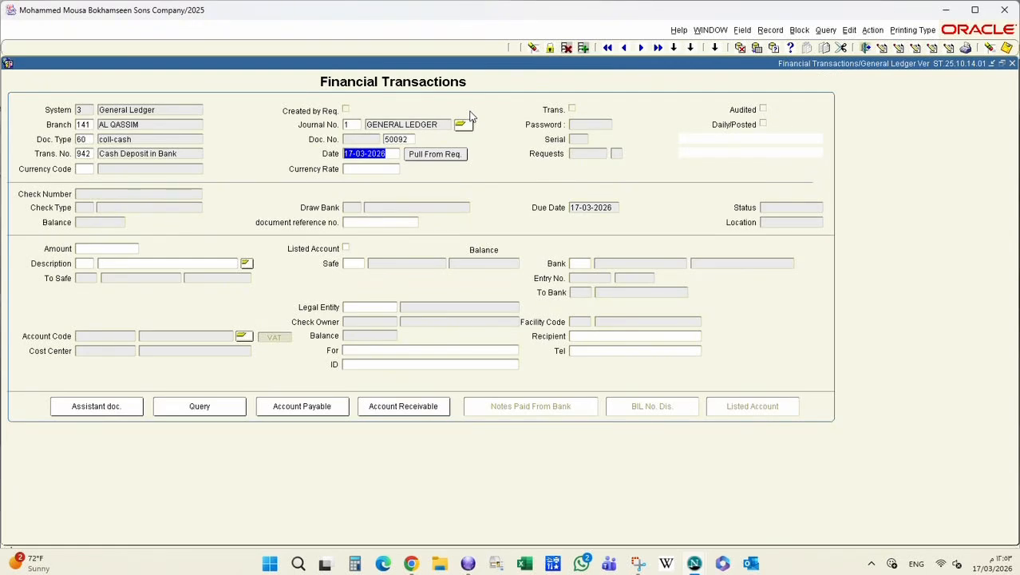
Date the deposit 16-03-2026 in SAR with a transfer-collection reference naming the collector.
{"action": "type", "text": "16"}
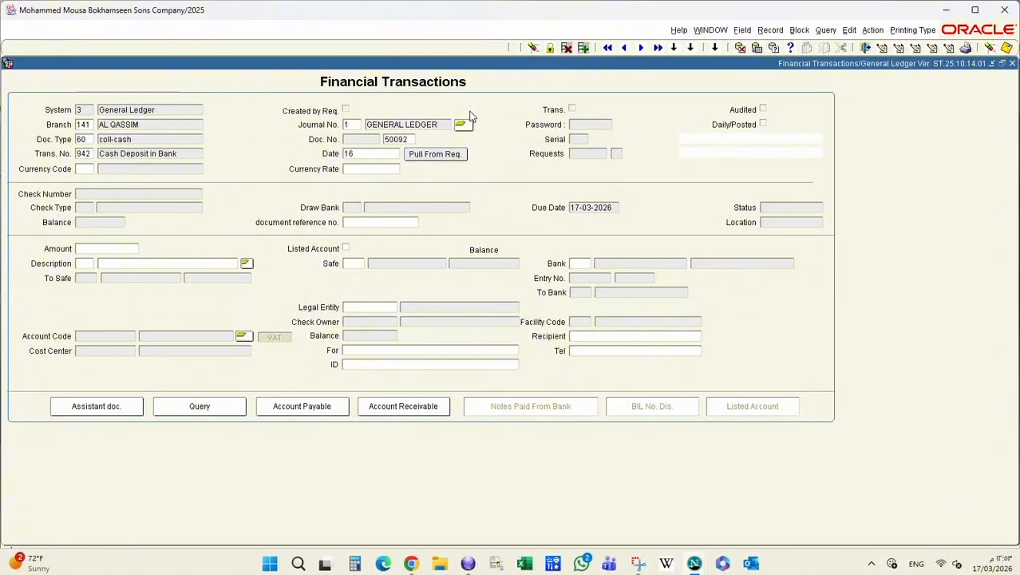
{"action": "type", "text": "-03-2026"}
{"action": "key", "text": "Tab"}
{"action": "type", "text": "1"}
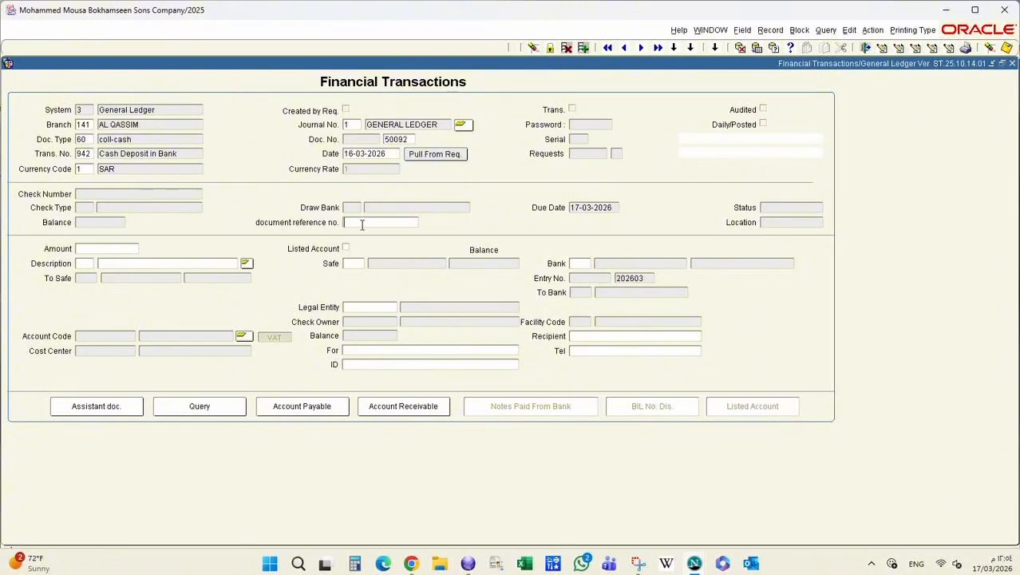
{"action": "type", "text": "Trf Coll By jidhul"}
{"action": "key", "text": "Tab"}
Enter amount 860.00, reuse the reference as description, and set safe 1 and bank 2 THE SAUDI NATIONAL.
{"action": "type", "text": "860.00"}
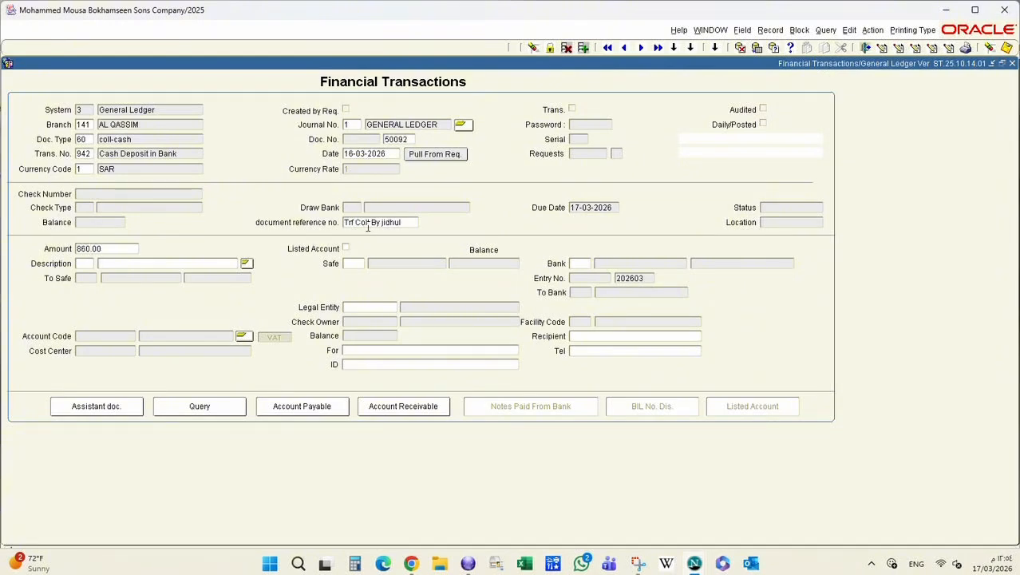
{"action": "left_click", "coordinate": [370, 224]}
{"action": "key", "text": "ctrl+c"}
{"action": "left_click", "coordinate": [190, 262]}
{"action": "key", "text": "ctrl+v"}
{"action": "key", "text": "Tab"}
{"action": "type", "text": "1"}
{"action": "key", "text": "Tab"}
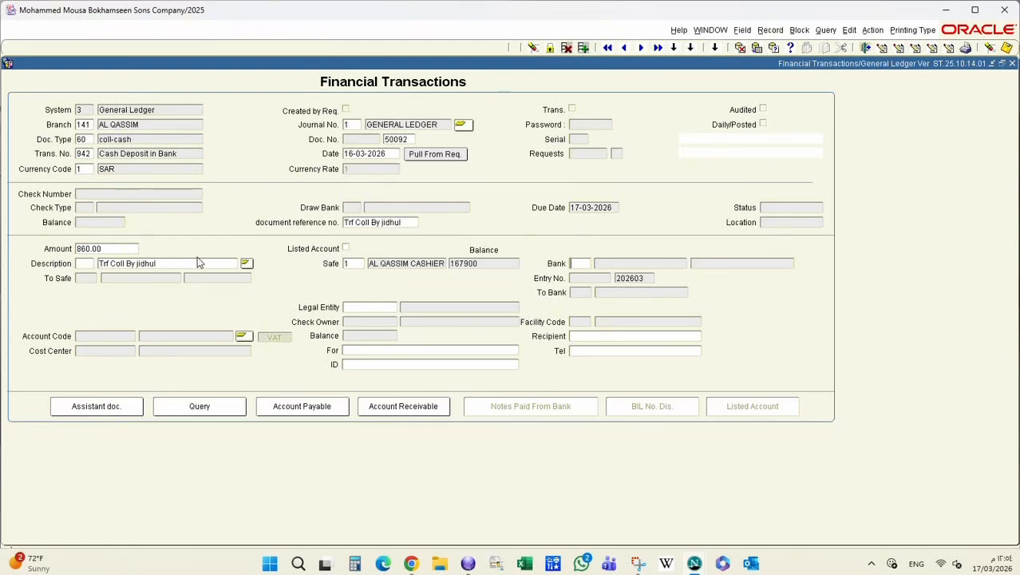
{"action": "type", "text": "2"}
{"action": "key", "text": "Tab"}
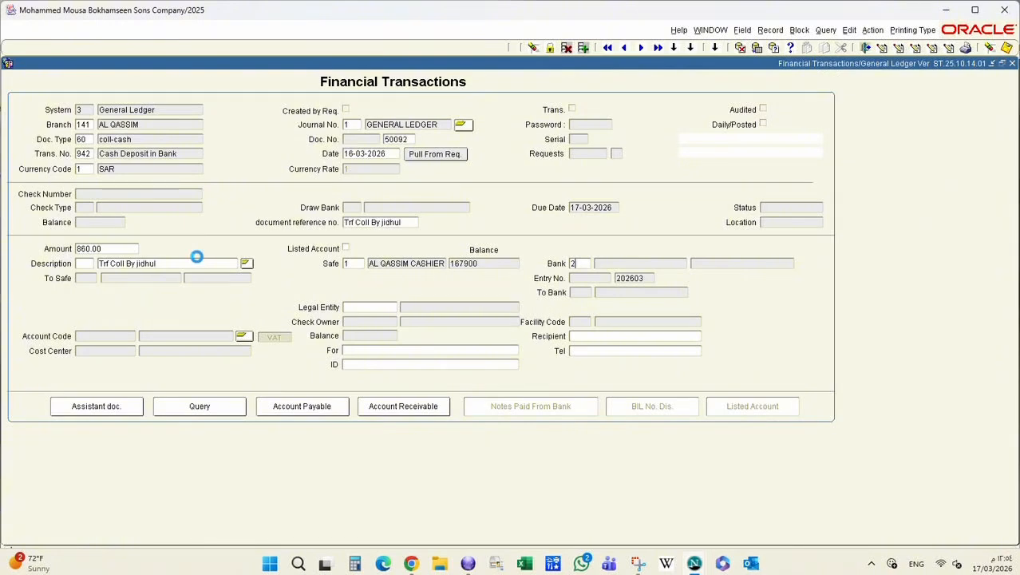